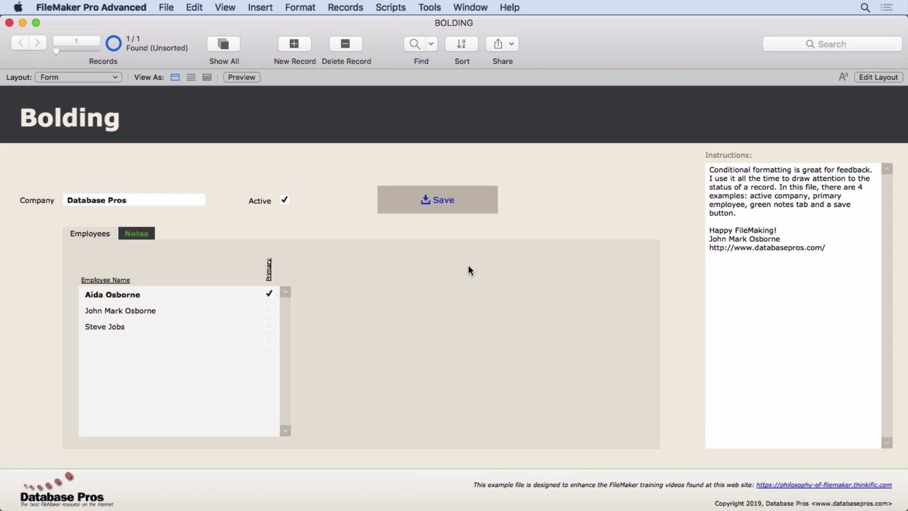
Step: Review BOLDING's tables and the COMPANIES–EMPLOYEES relationship in Manage Database, leaving them unchanged
{"action": "left_click", "coordinate": [163, 8]}
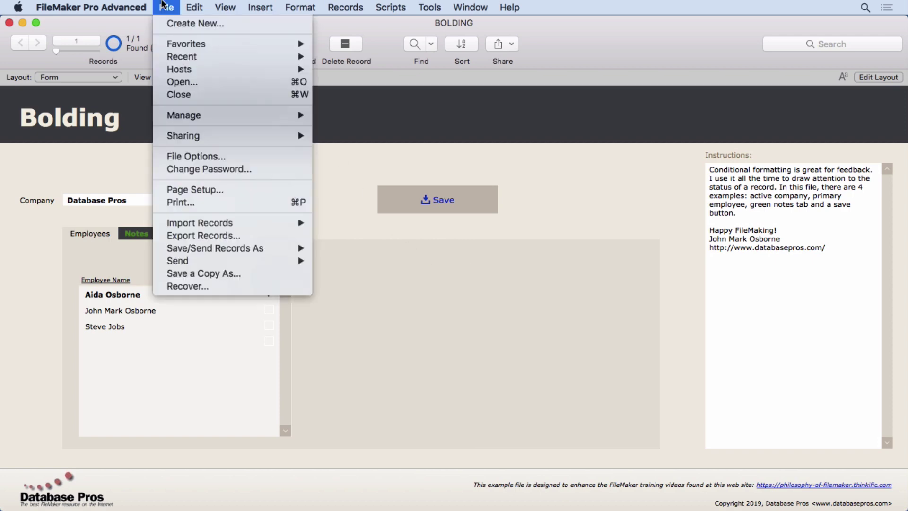
{"action": "mouse_move", "coordinate": [288, 116]}
{"action": "left_click", "coordinate": [342, 118]}
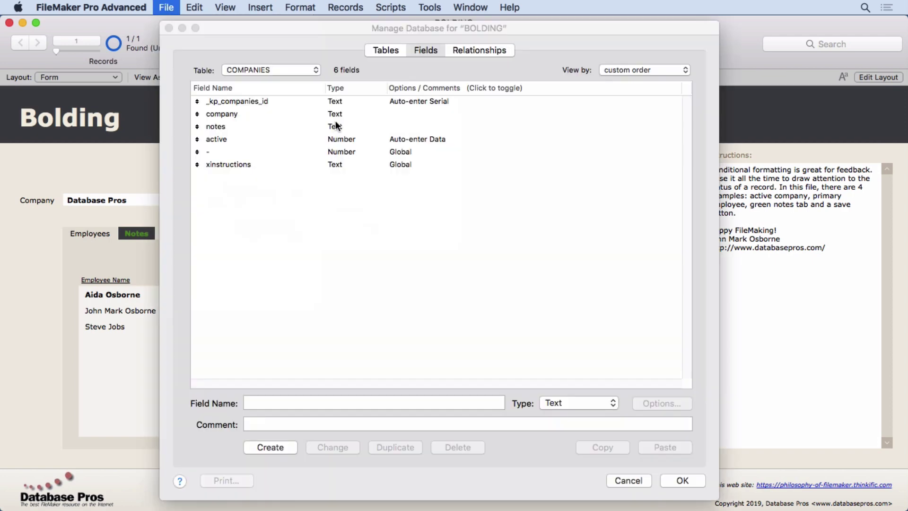
{"action": "left_click", "coordinate": [387, 50]}
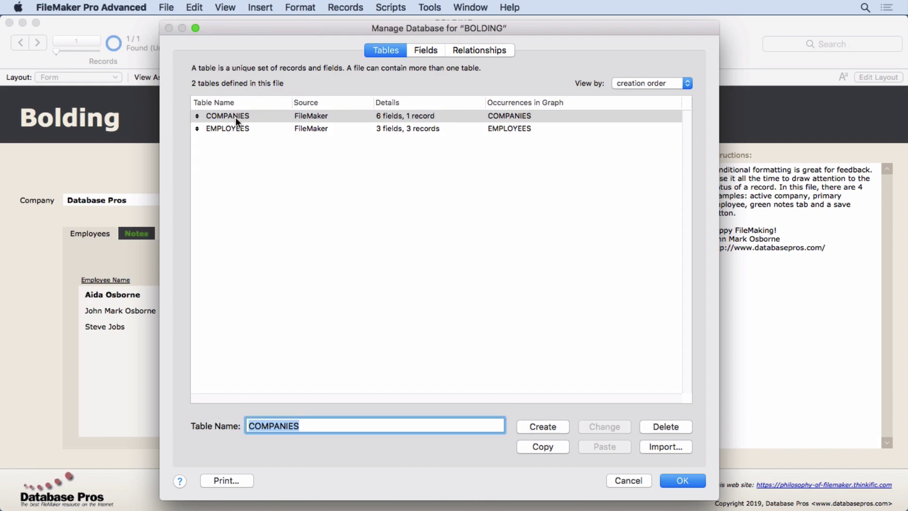
{"action": "left_click", "coordinate": [463, 56]}
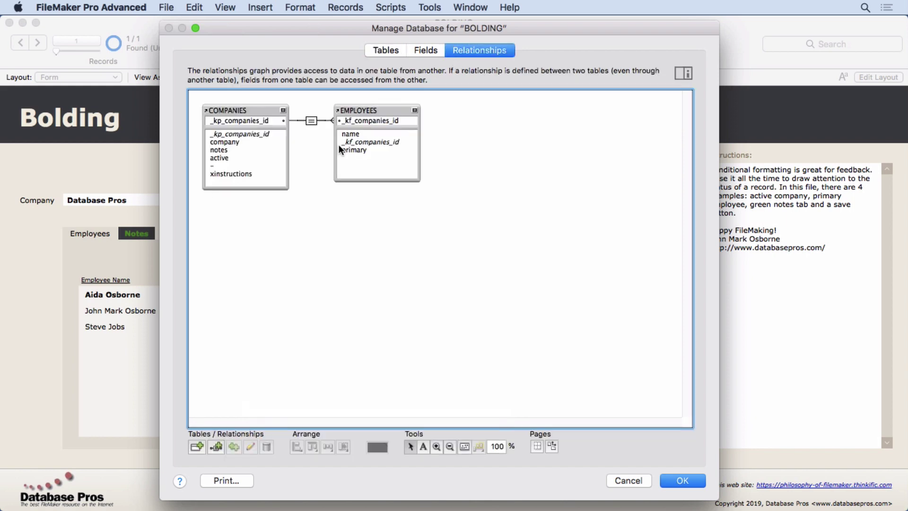
{"action": "double_click", "coordinate": [311, 122]}
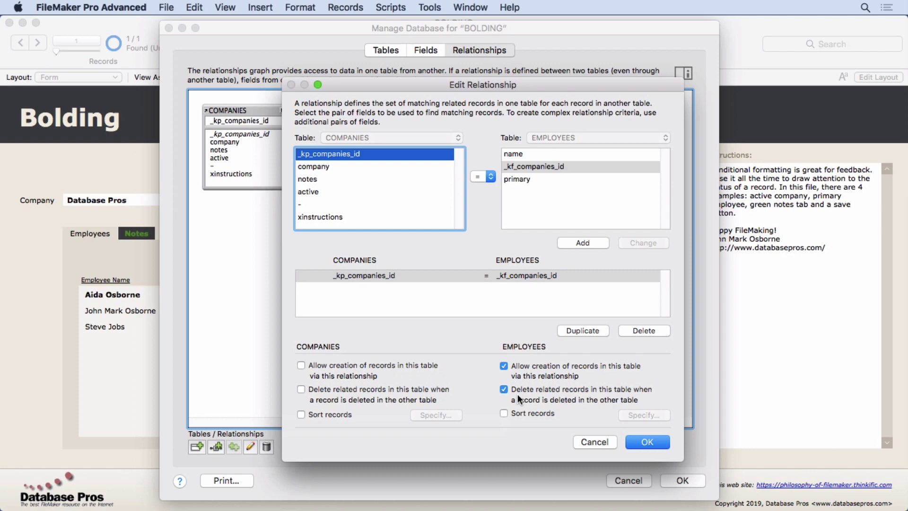
{"action": "left_click", "coordinate": [644, 443]}
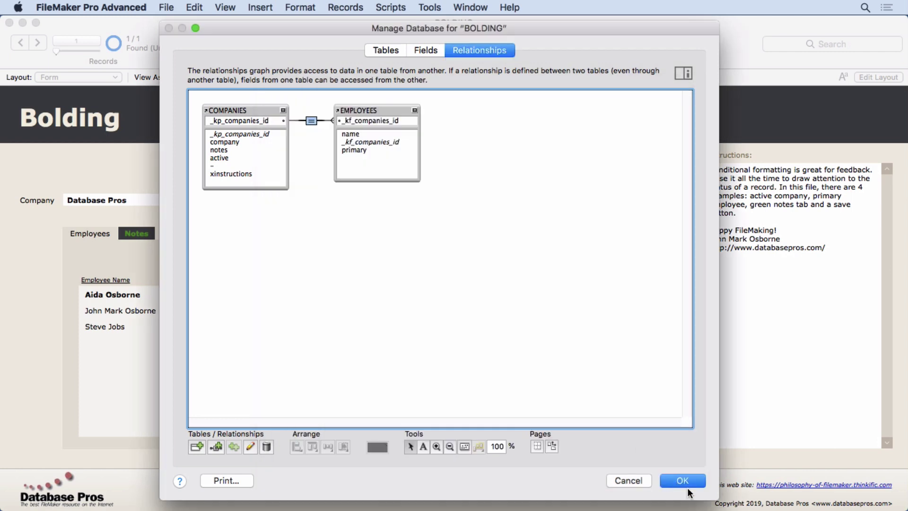
{"action": "left_click", "coordinate": [669, 477]}
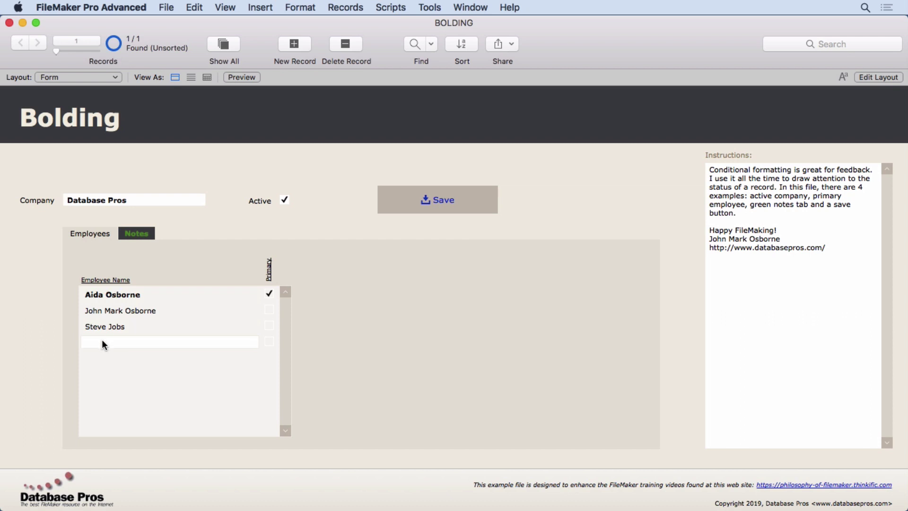
Step: Check the empty fourth employee row and Notes tab, then toggle the company inactive and active again
{"action": "left_click", "coordinate": [101, 340]}
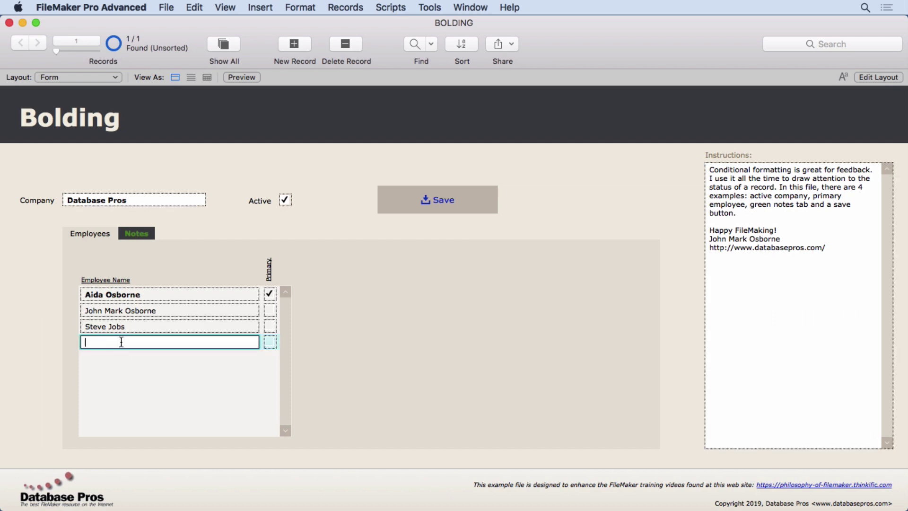
{"action": "left_click", "coordinate": [184, 244]}
{"action": "left_click", "coordinate": [136, 233]}
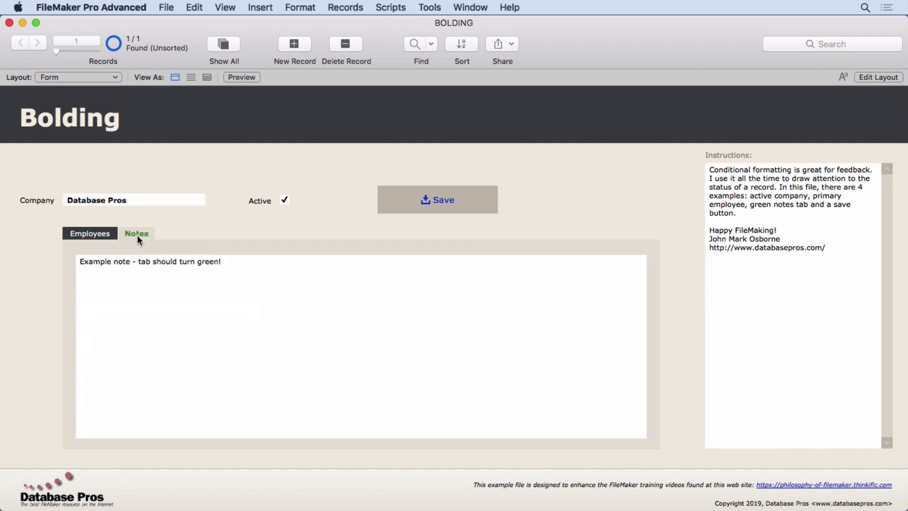
{"action": "left_click", "coordinate": [98, 233]}
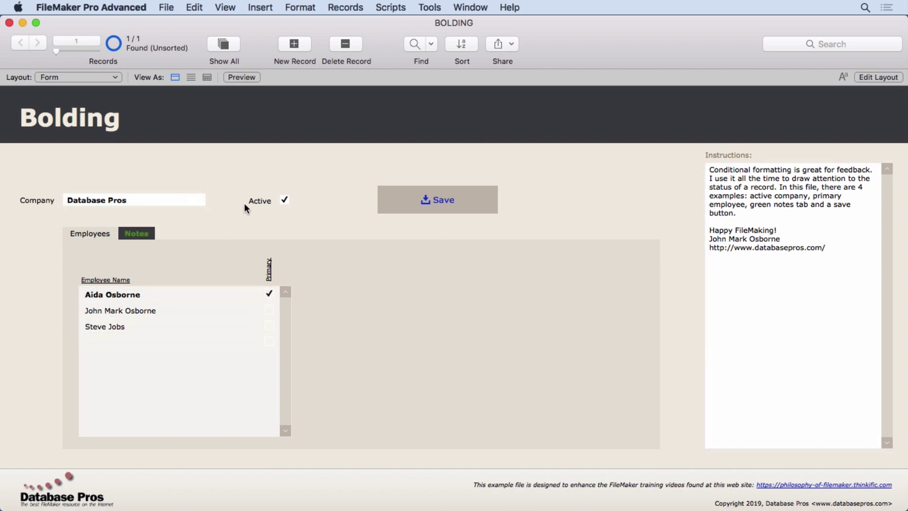
{"action": "left_click", "coordinate": [282, 202]}
{"action": "left_click", "coordinate": [284, 200]}
{"action": "left_click", "coordinate": [269, 295]}
{"action": "left_click", "coordinate": [231, 267]}
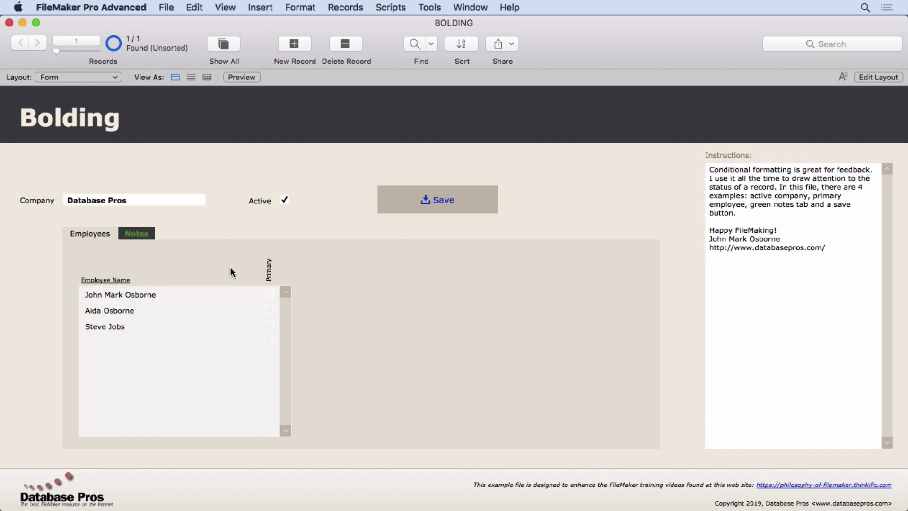
{"action": "left_click", "coordinate": [270, 312]}
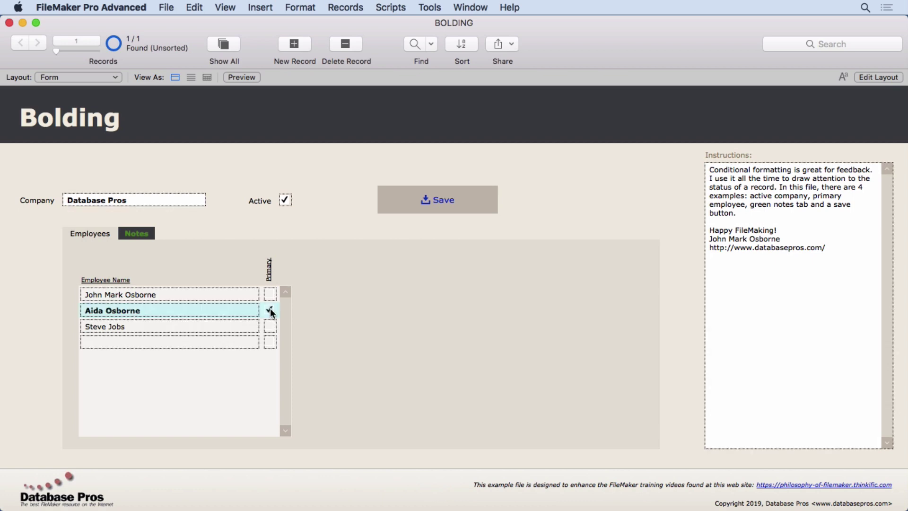
{"action": "left_click", "coordinate": [215, 255]}
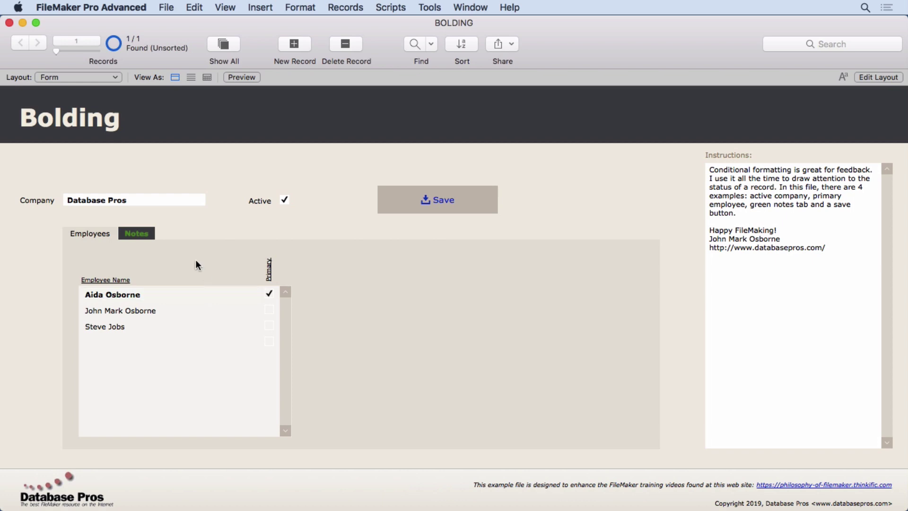
Step: In Layout mode, inspect the employees portal's descending sort on primary, then cancel both dialogs
{"action": "left_click", "coordinate": [877, 77]}
{"action": "double_click", "coordinate": [264, 328]}
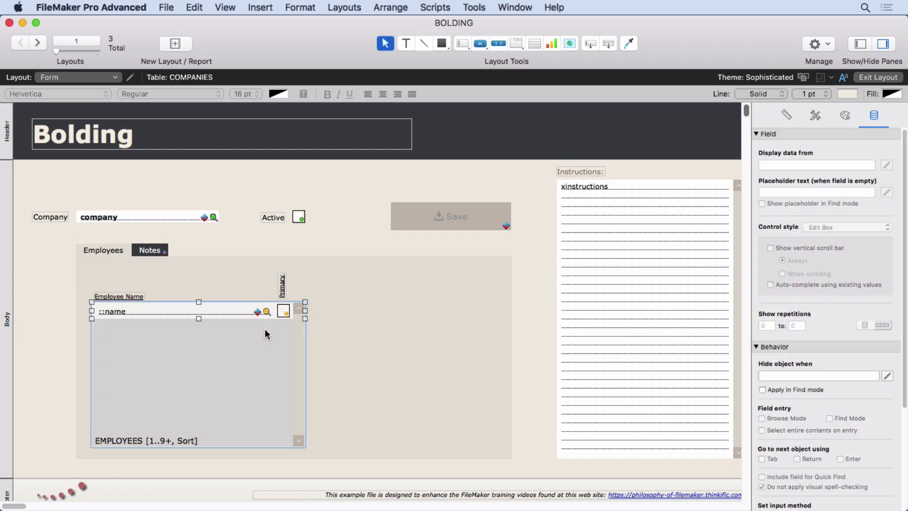
{"action": "left_click", "coordinate": [488, 132]}
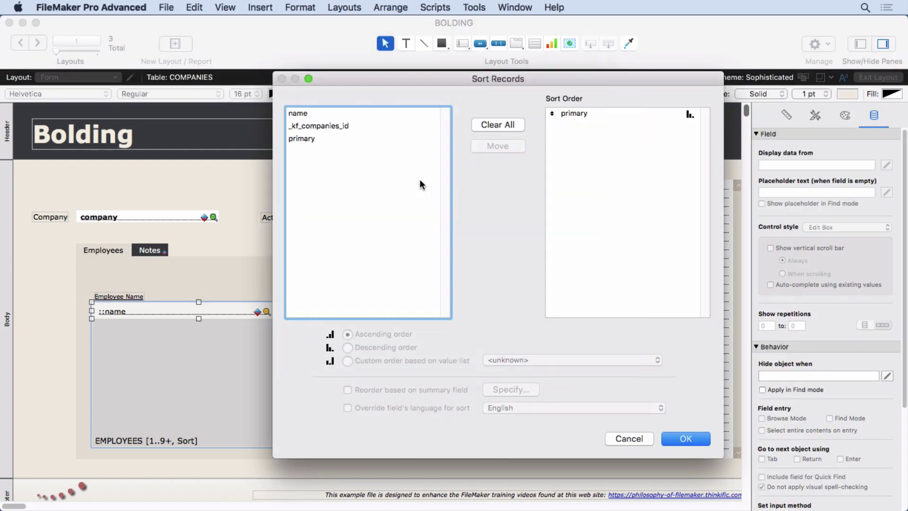
{"action": "left_click", "coordinate": [575, 114]}
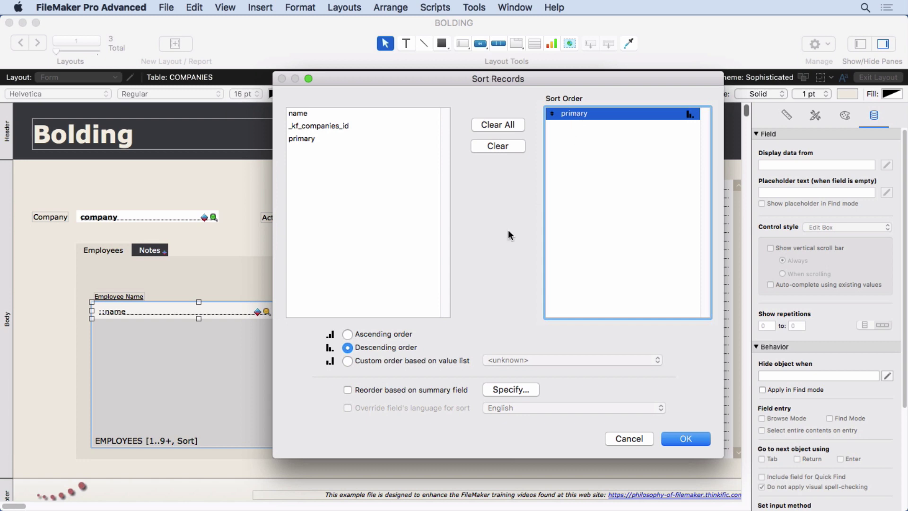
{"action": "left_click", "coordinate": [626, 440]}
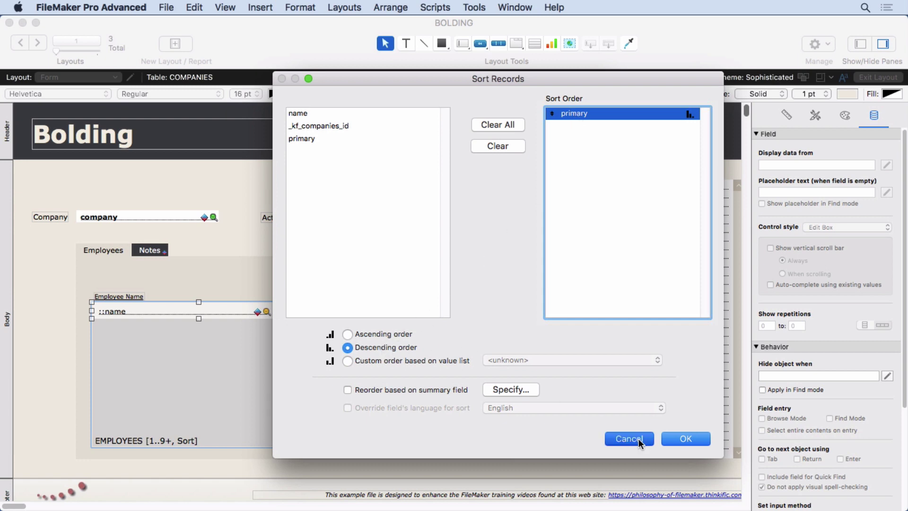
{"action": "left_click", "coordinate": [522, 311]}
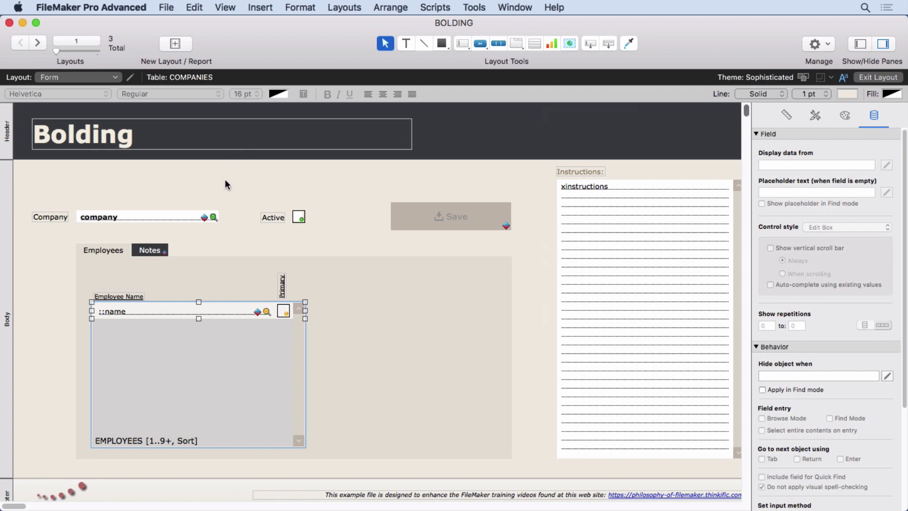
{"action": "left_click", "coordinate": [215, 309]}
{"action": "left_click", "coordinate": [299, 7]}
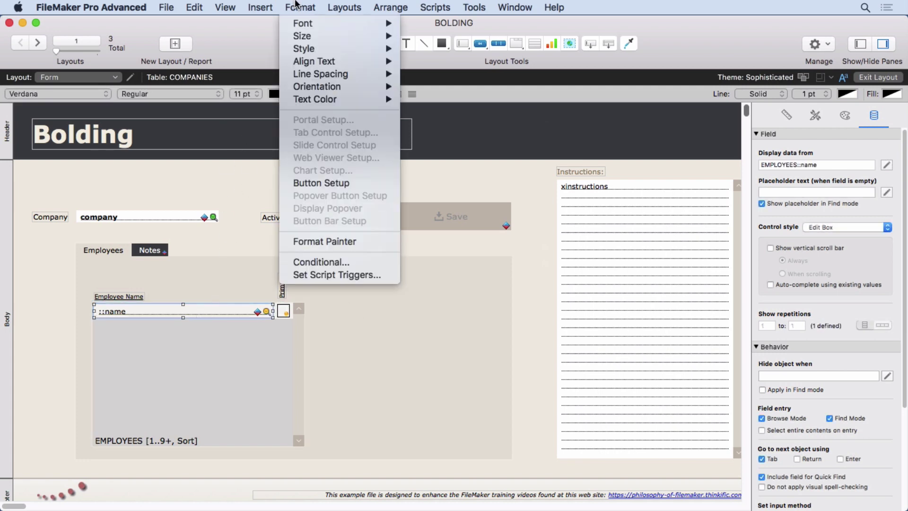
{"action": "left_click", "coordinate": [307, 263]}
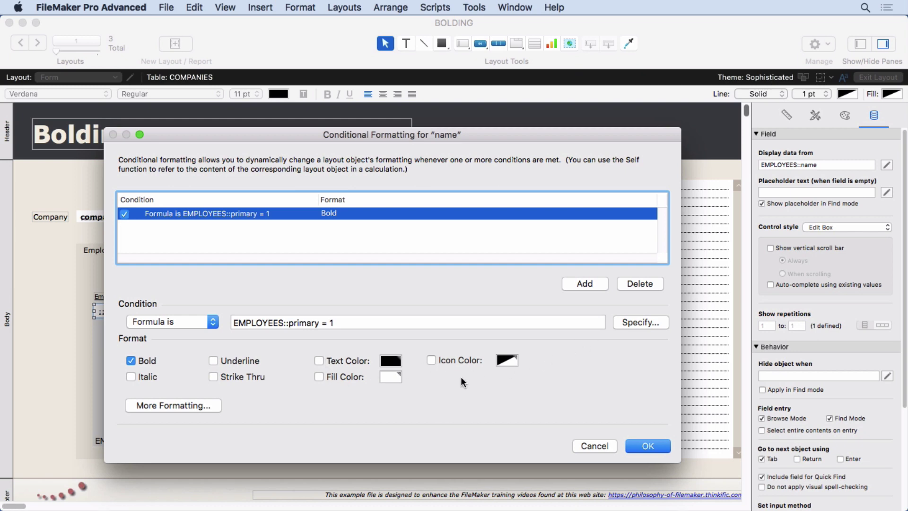
{"action": "left_click", "coordinate": [201, 404]}
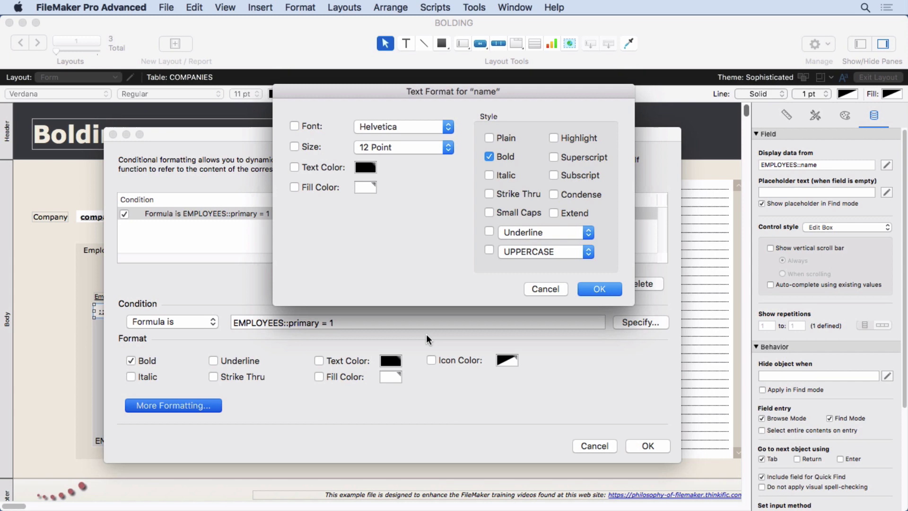
{"action": "left_click", "coordinate": [546, 288]}
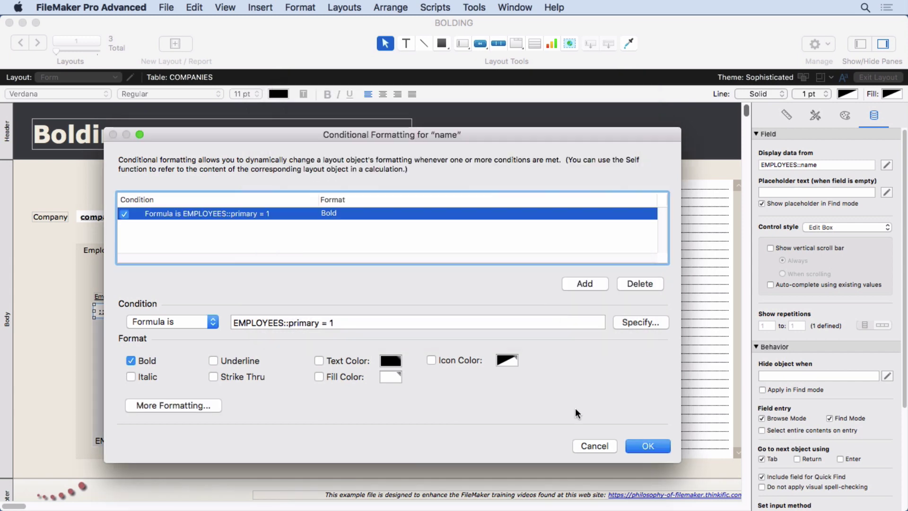
{"action": "left_click", "coordinate": [592, 446]}
{"action": "left_click", "coordinate": [160, 219]}
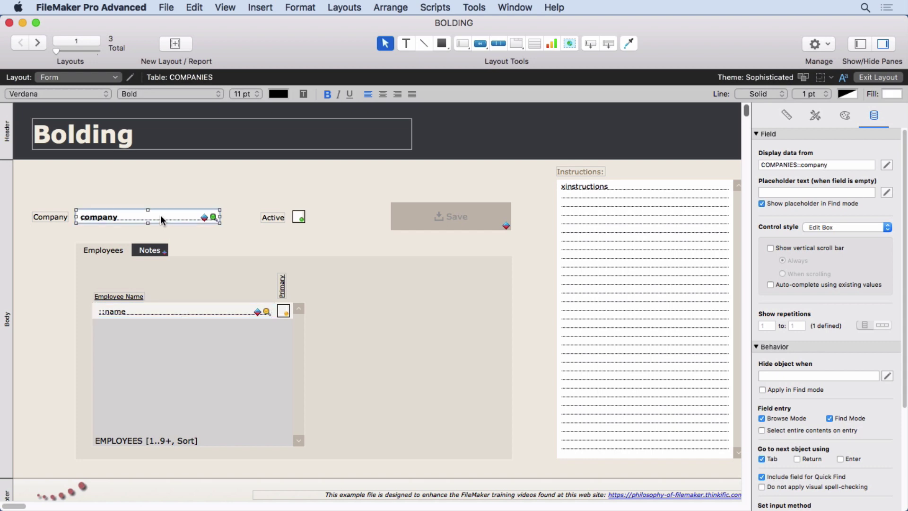
{"action": "left_click", "coordinate": [299, 7]}
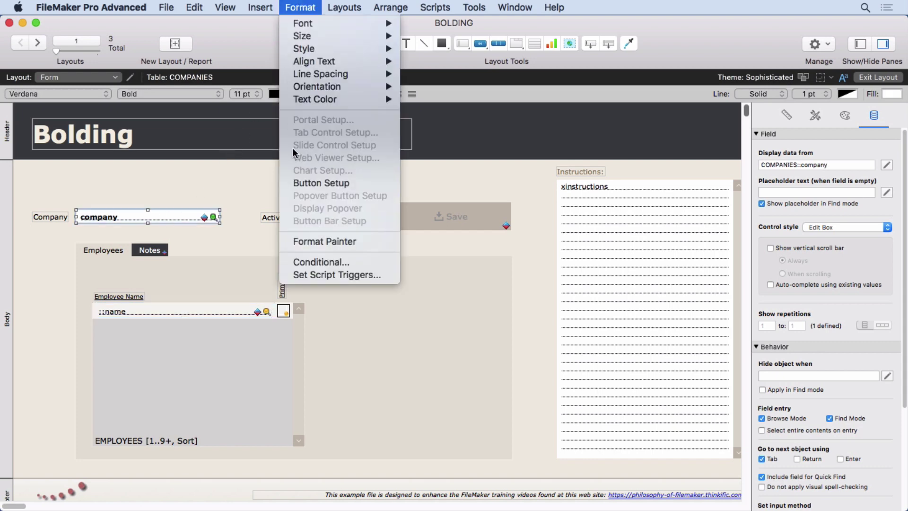
{"action": "left_click", "coordinate": [313, 262]}
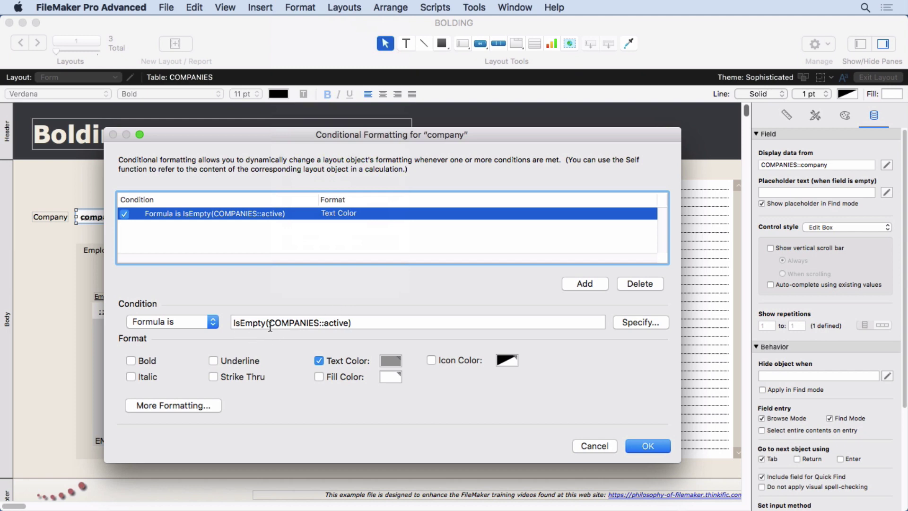
{"action": "left_click_drag", "start_coordinate": [270, 323], "coordinate": [350, 322]}
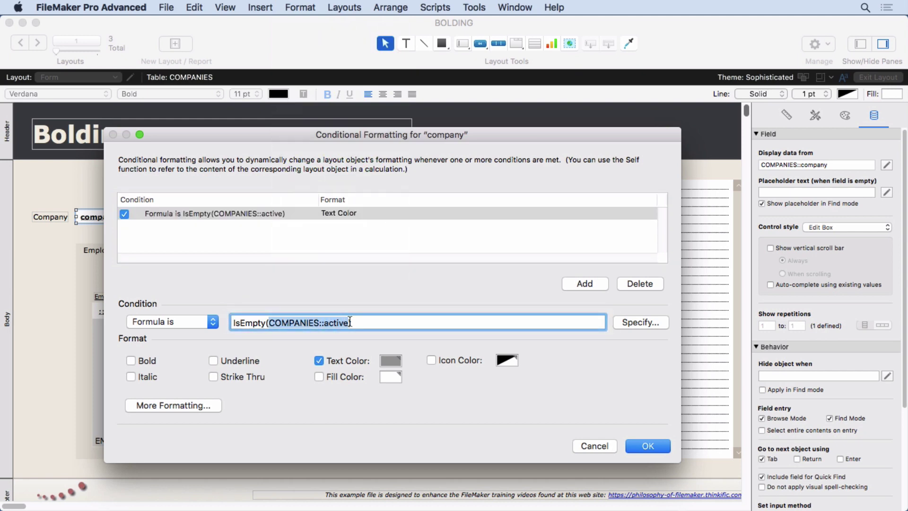
{"action": "double_click", "coordinate": [333, 323]}
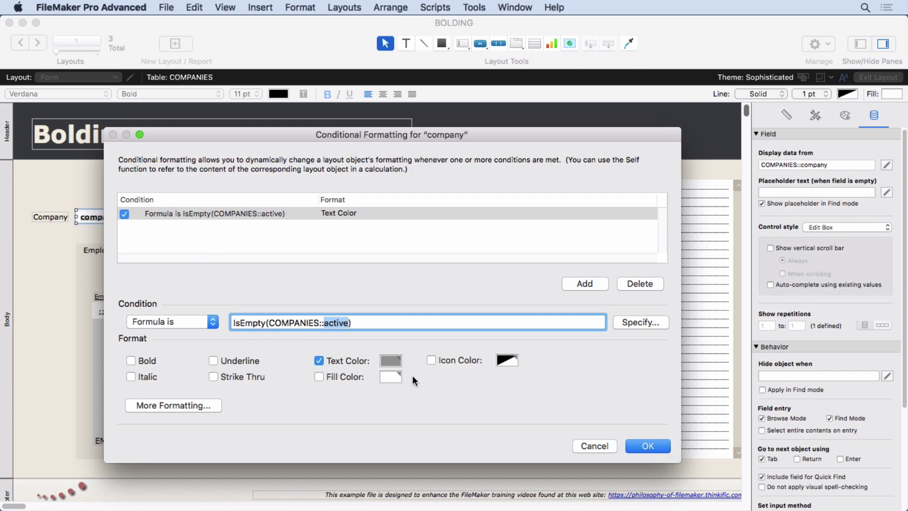
{"action": "left_click", "coordinate": [594, 446]}
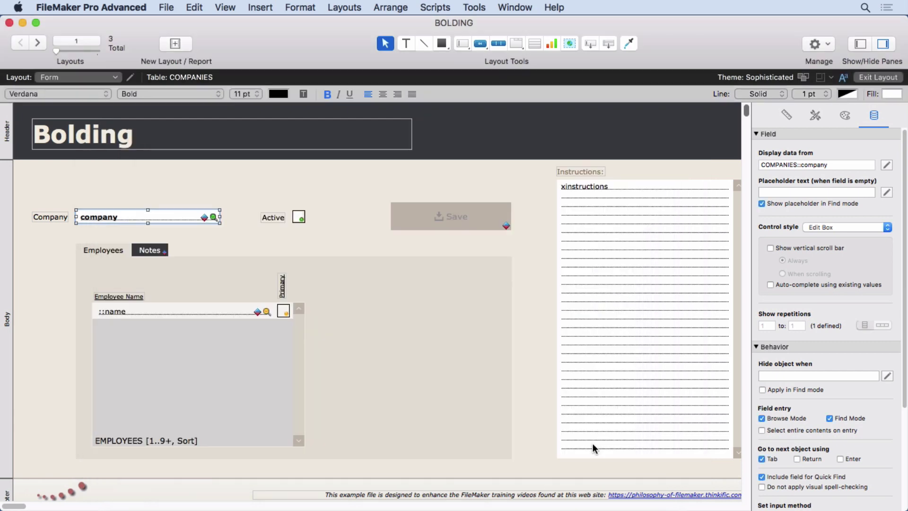
{"action": "left_click", "coordinate": [518, 344]}
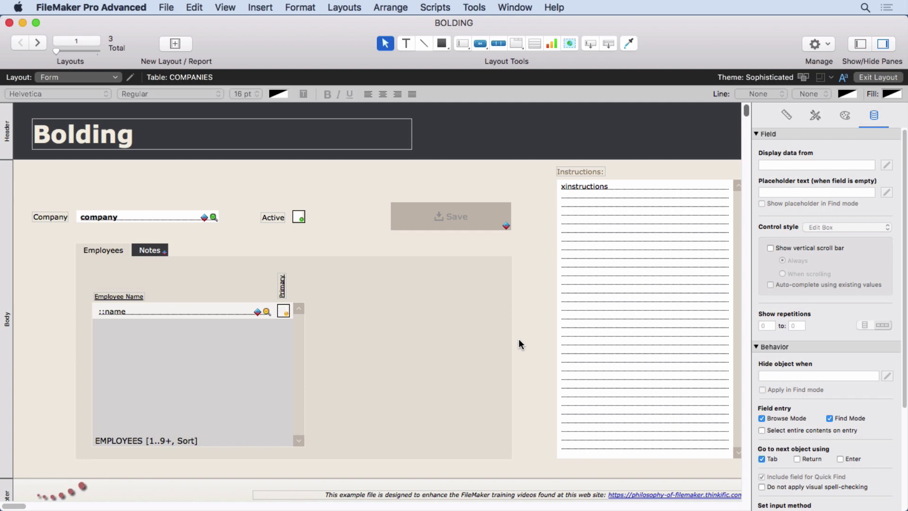
Step: Return to Browse mode, cut the company's note text and commit so the Notes tab turns black
{"action": "left_click", "coordinate": [225, 7]}
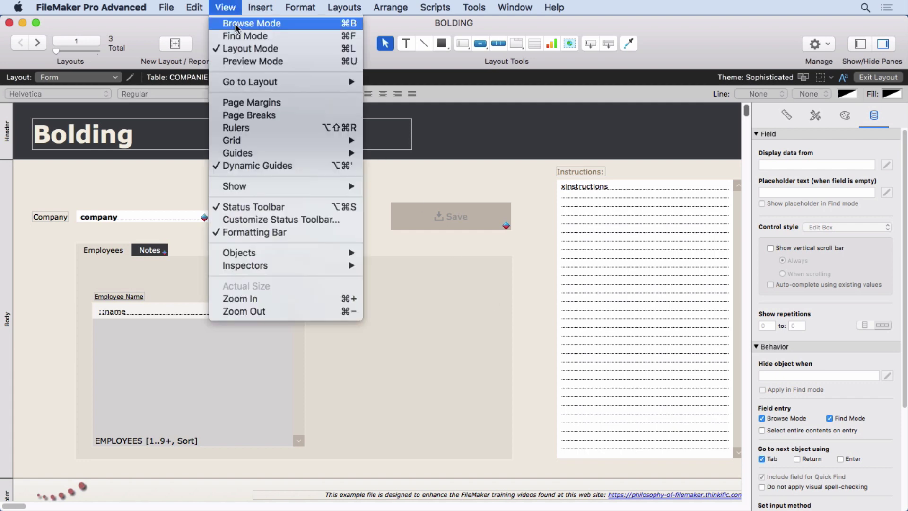
{"action": "left_click", "coordinate": [291, 232]}
{"action": "key", "text": "super+b"}
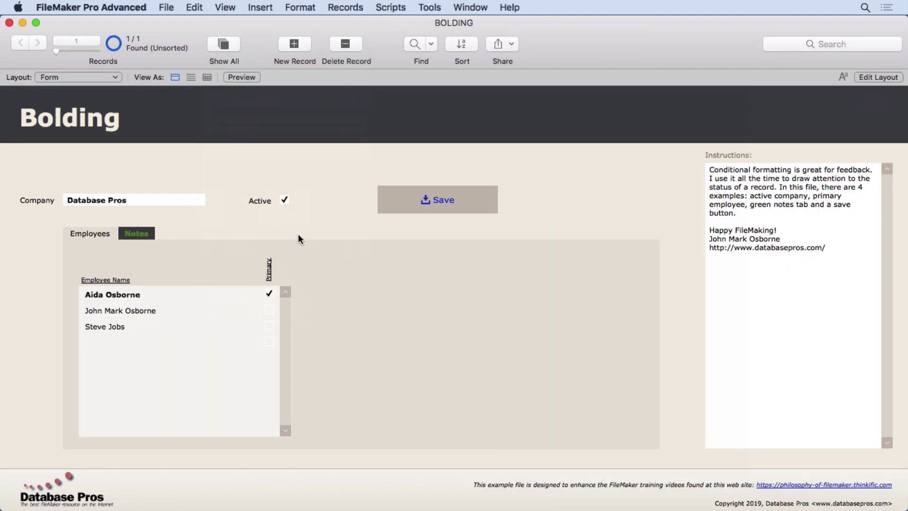
{"action": "left_click", "coordinate": [127, 235]}
{"action": "key", "text": "Tab"}
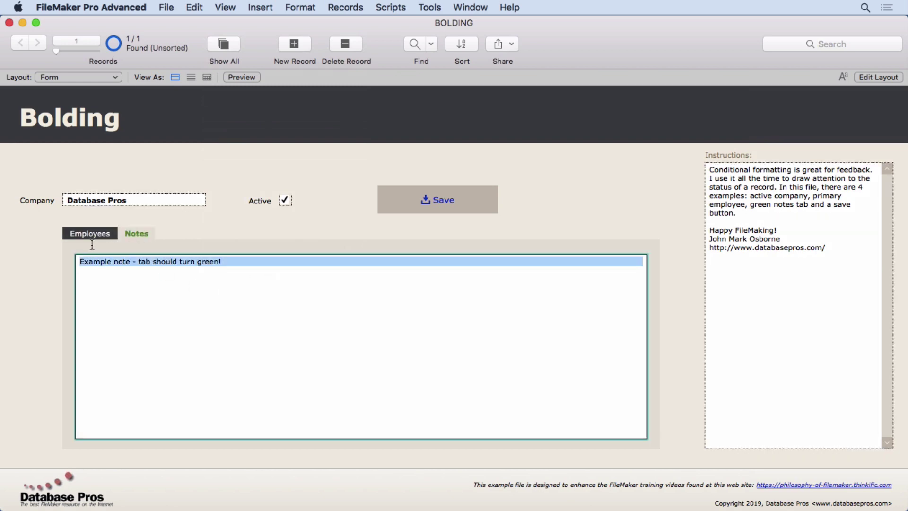
{"action": "key", "text": "super+x"}
{"action": "left_click", "coordinate": [209, 223]}
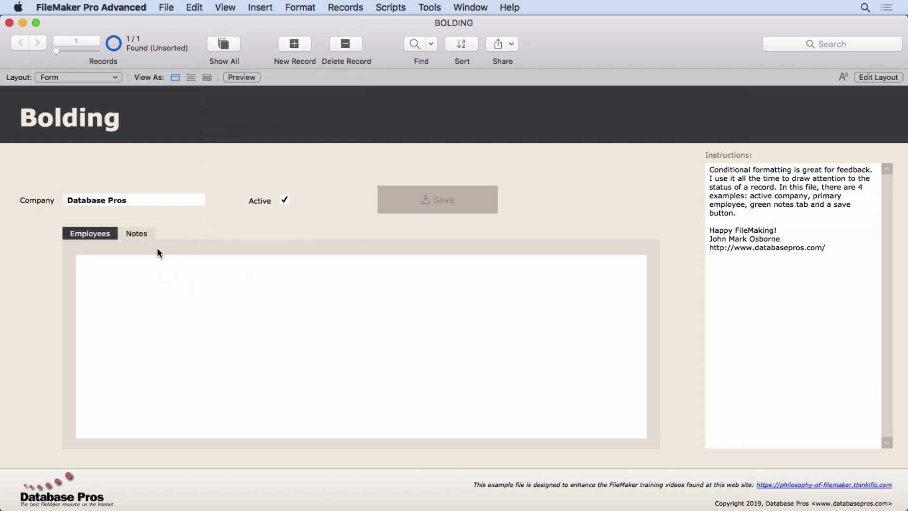
{"action": "left_click", "coordinate": [104, 233]}
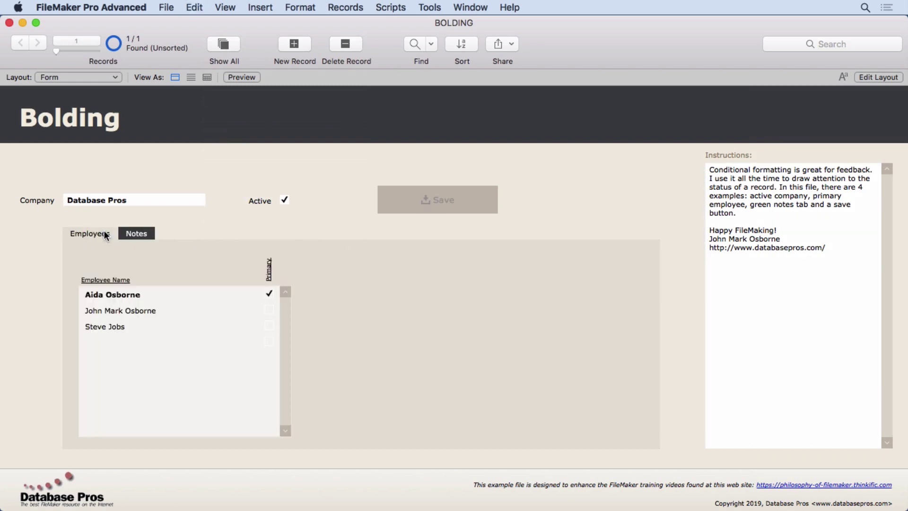
Step: Paste the note text back into the empty Notes field and commit so the tab turns green
{"action": "left_click", "coordinate": [133, 233]}
{"action": "left_click", "coordinate": [144, 281]}
{"action": "key", "text": "super+v"}
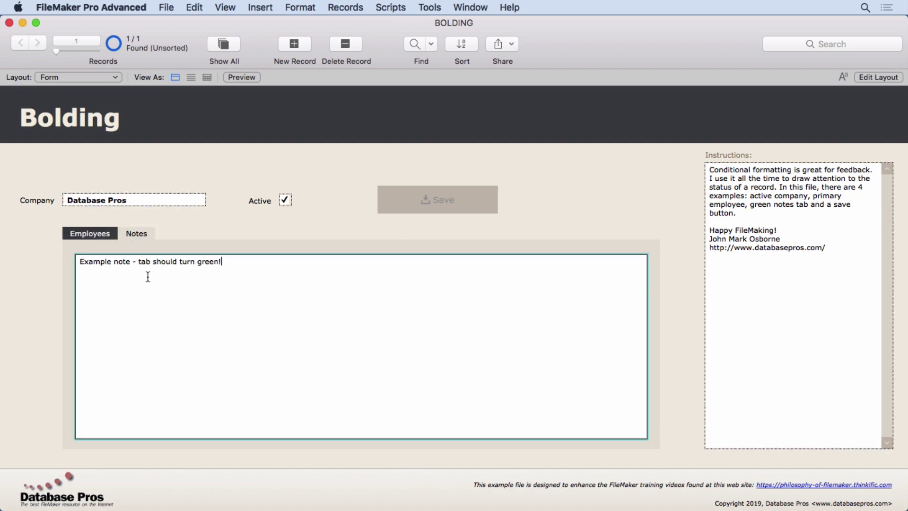
{"action": "left_click", "coordinate": [172, 216]}
{"action": "left_click", "coordinate": [95, 233]}
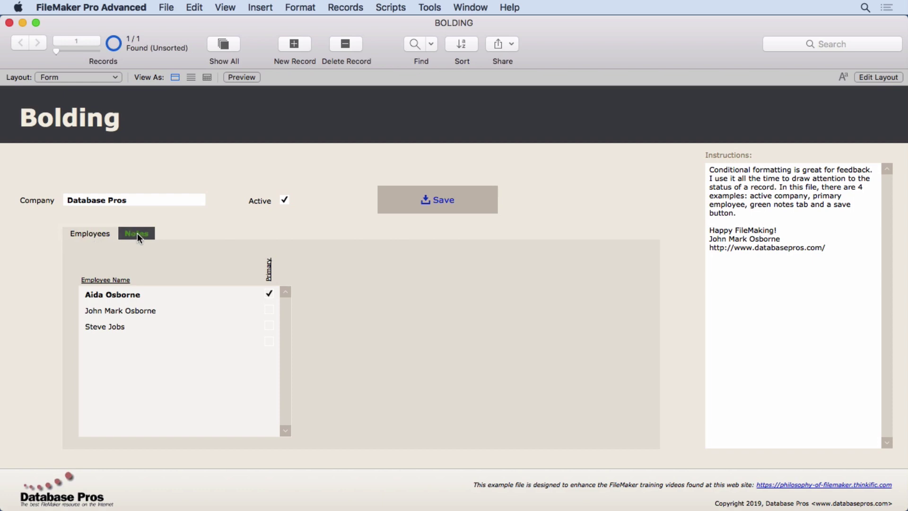
Step: In Layout mode, inspect the Notes tab's bold green rule for not IsEmpty(COMPANIES::notes), then cancel
{"action": "left_click", "coordinate": [874, 78]}
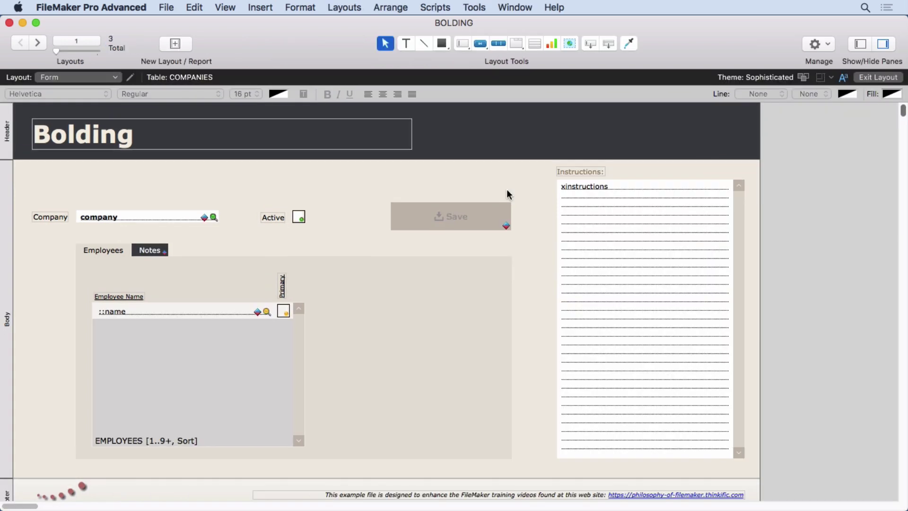
{"action": "left_click", "coordinate": [151, 250]}
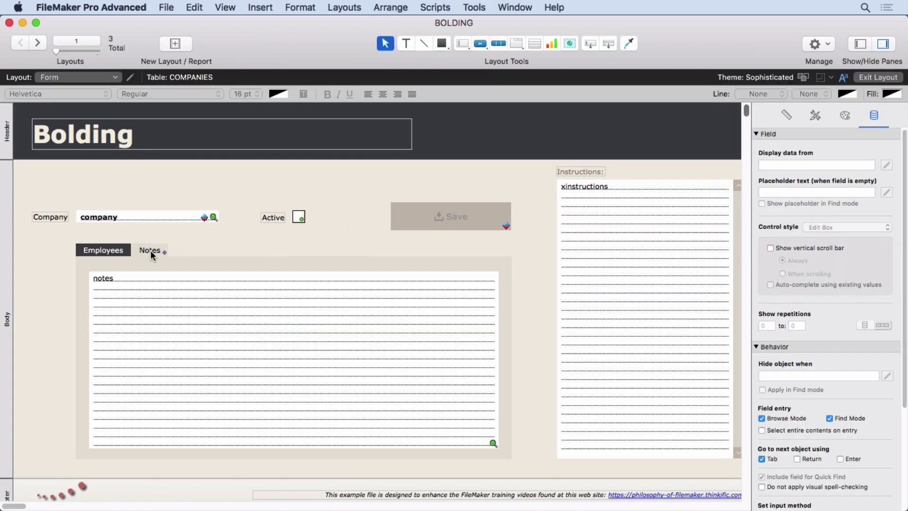
{"action": "left_click", "coordinate": [150, 250]}
{"action": "left_click", "coordinate": [301, 6]}
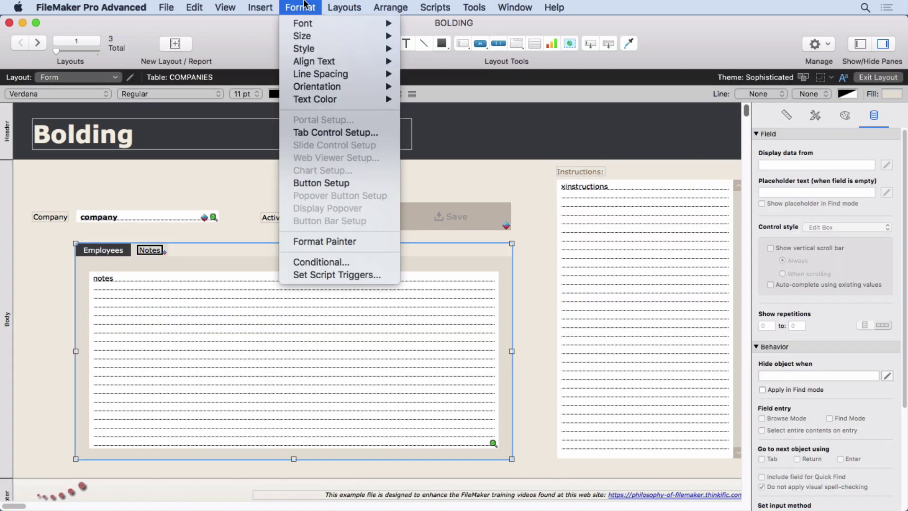
{"action": "left_click", "coordinate": [301, 262]}
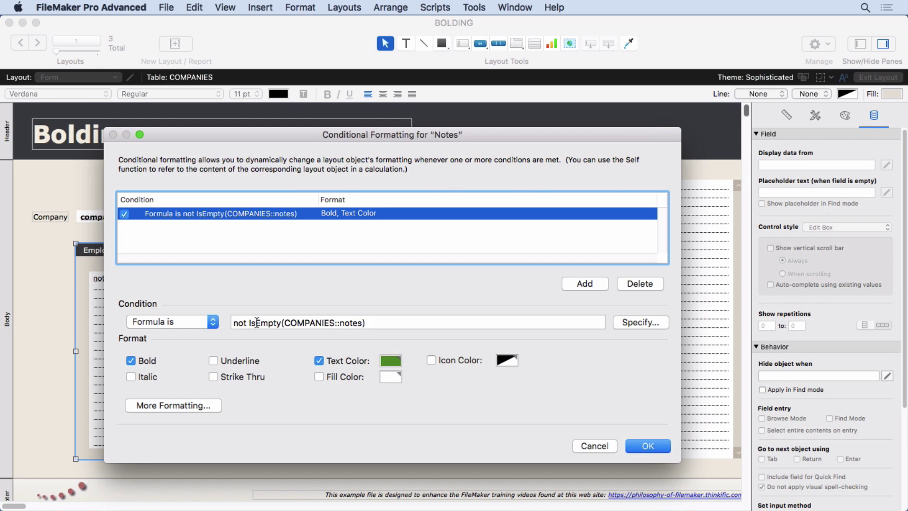
{"action": "left_click", "coordinate": [595, 446]}
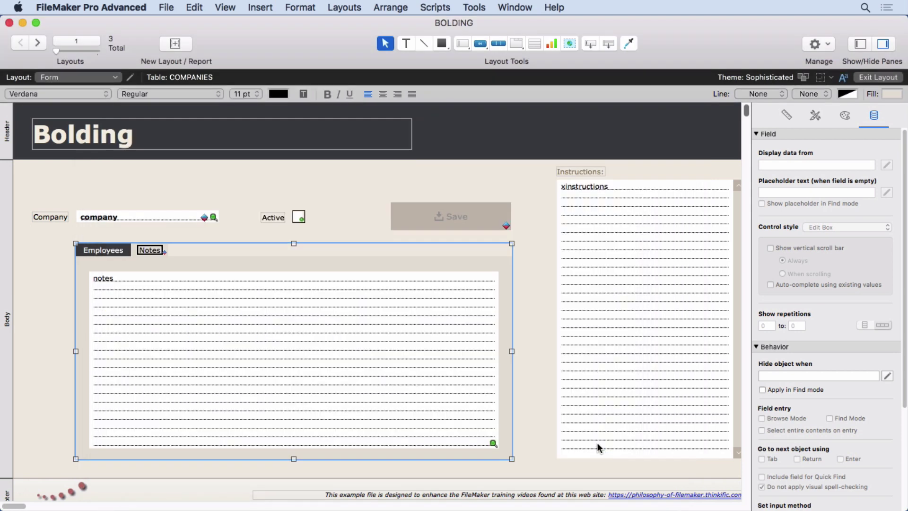
Step: In Browse mode, delete the 'Database Pros' company name, click away, then paste it back
{"action": "left_click", "coordinate": [225, 7]}
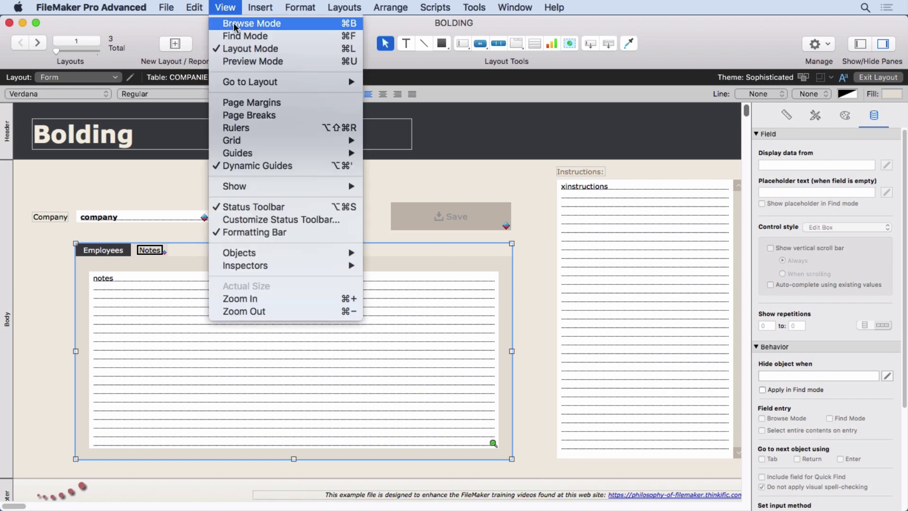
{"action": "left_click", "coordinate": [251, 23]}
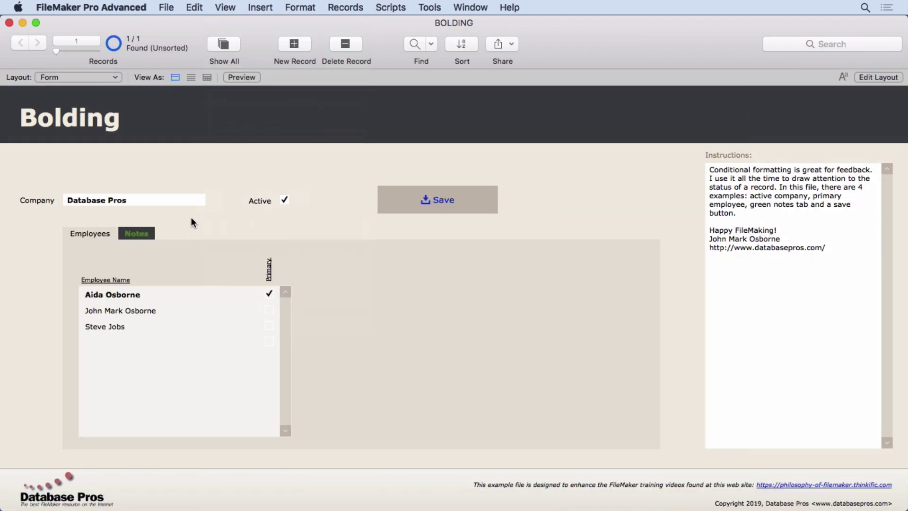
{"action": "left_click_drag", "start_coordinate": [165, 200], "coordinate": [52, 195]}
{"action": "key", "text": "BackSpace"}
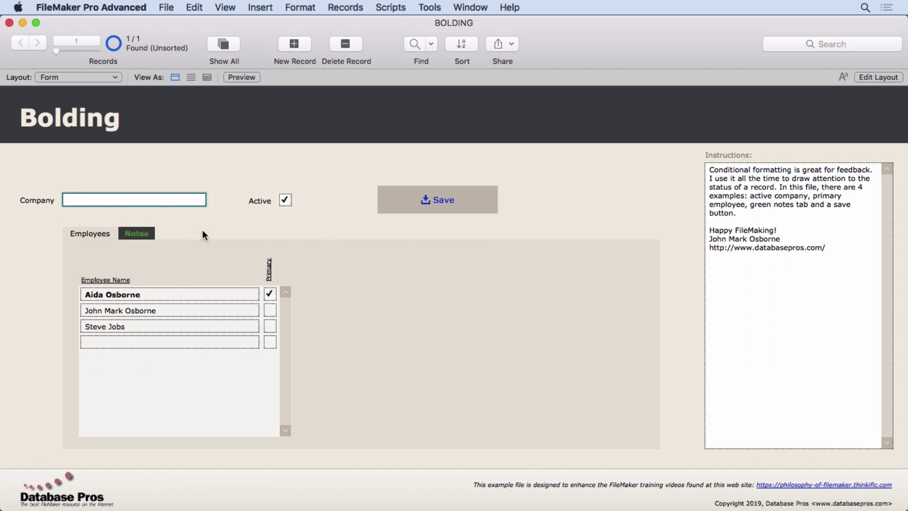
{"action": "left_click", "coordinate": [204, 226]}
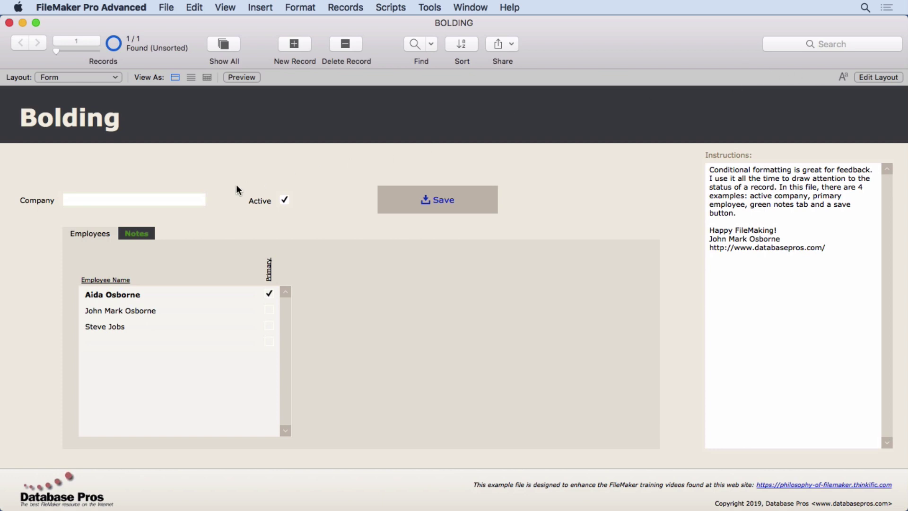
{"action": "left_click", "coordinate": [175, 199]}
{"action": "key", "text": "super+v"}
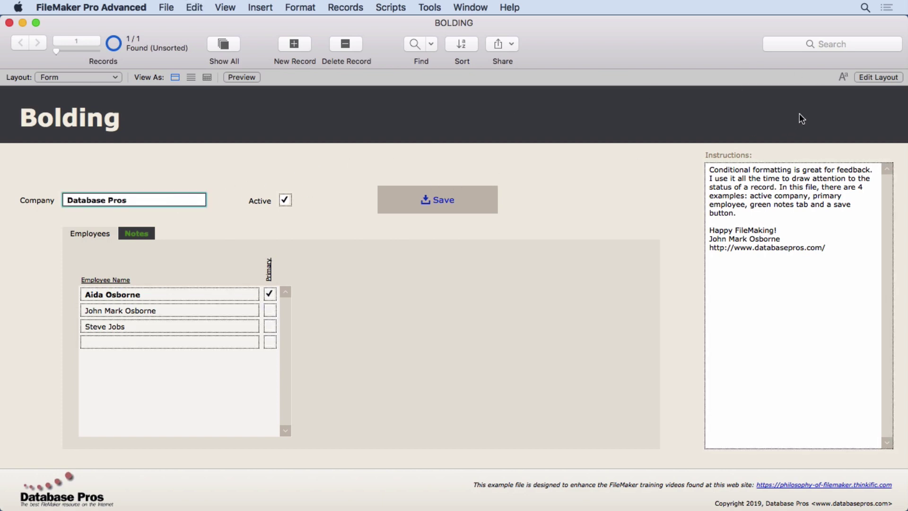
Step: In Layout mode, inspect the Save button's conditional formula and Text/Icon Color settings, then close the dialog
{"action": "left_click", "coordinate": [876, 77]}
{"action": "left_click", "coordinate": [451, 221]}
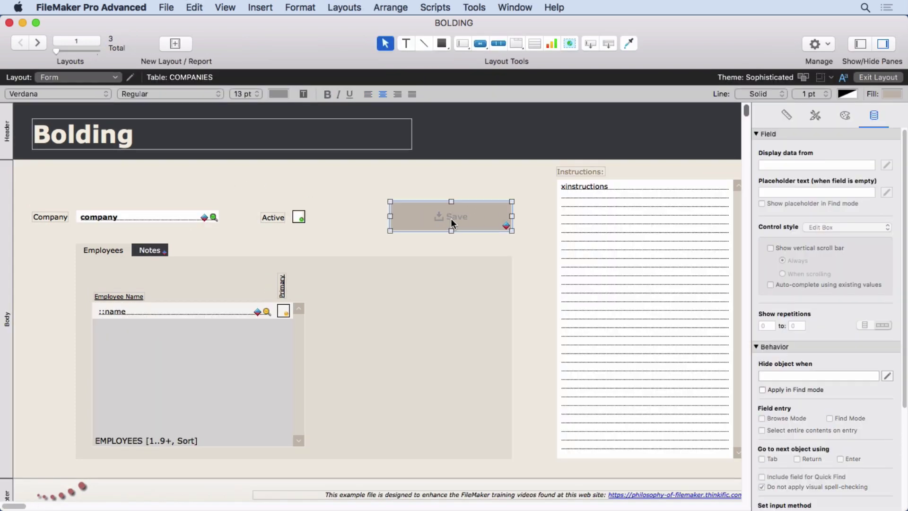
{"action": "left_click", "coordinate": [301, 8]}
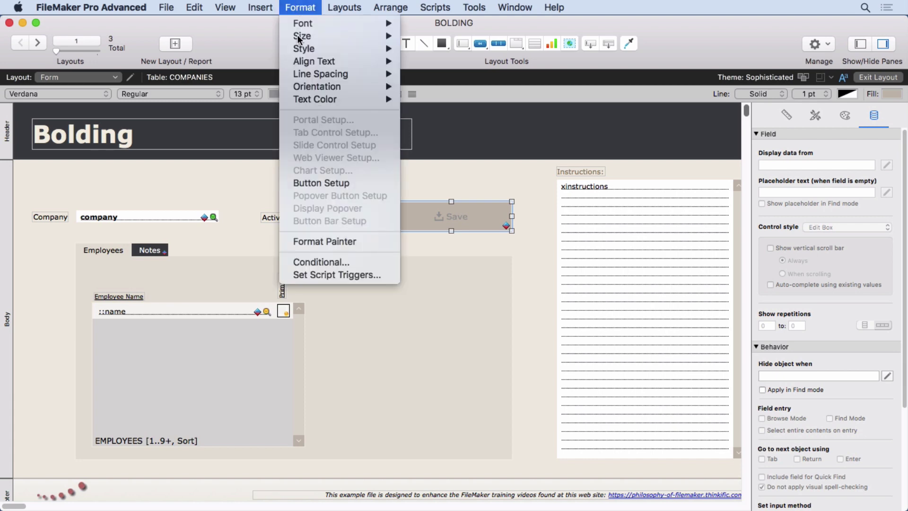
{"action": "left_click", "coordinate": [313, 261]}
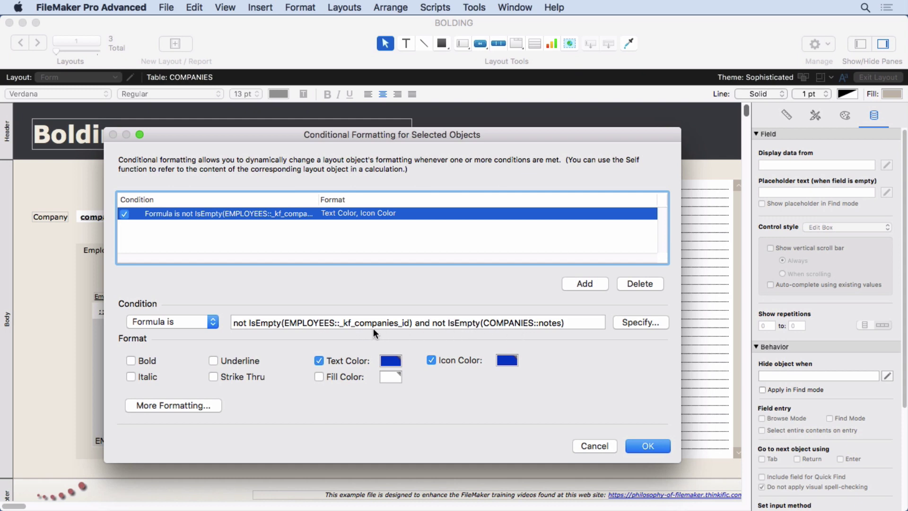
{"action": "left_click", "coordinate": [603, 444]}
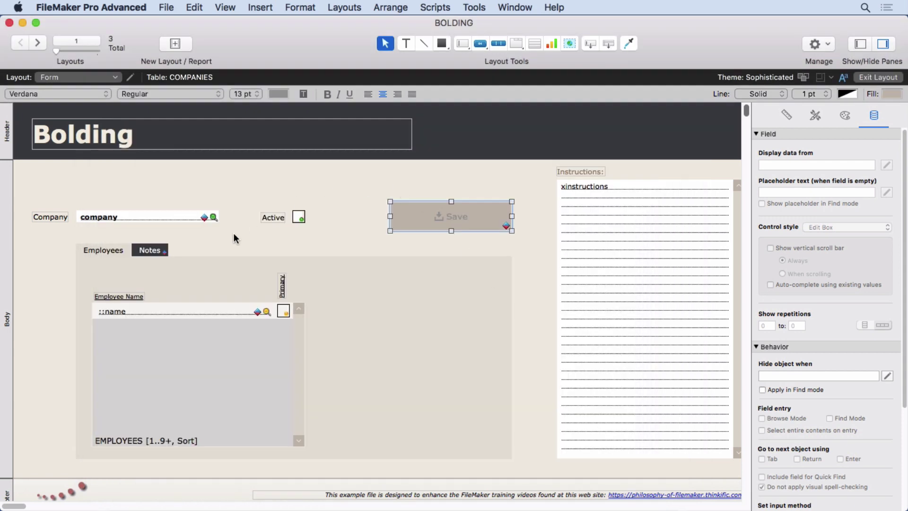
Step: In Browse mode, cut the company's note text and commit so the Save button greys out
{"action": "key", "text": "super+b"}
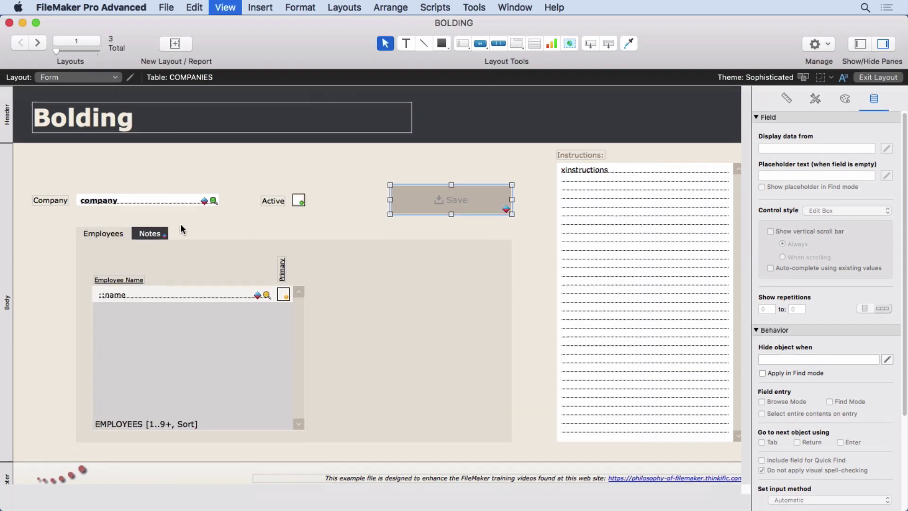
{"action": "left_click", "coordinate": [137, 233]}
{"action": "left_click", "coordinate": [164, 268]}
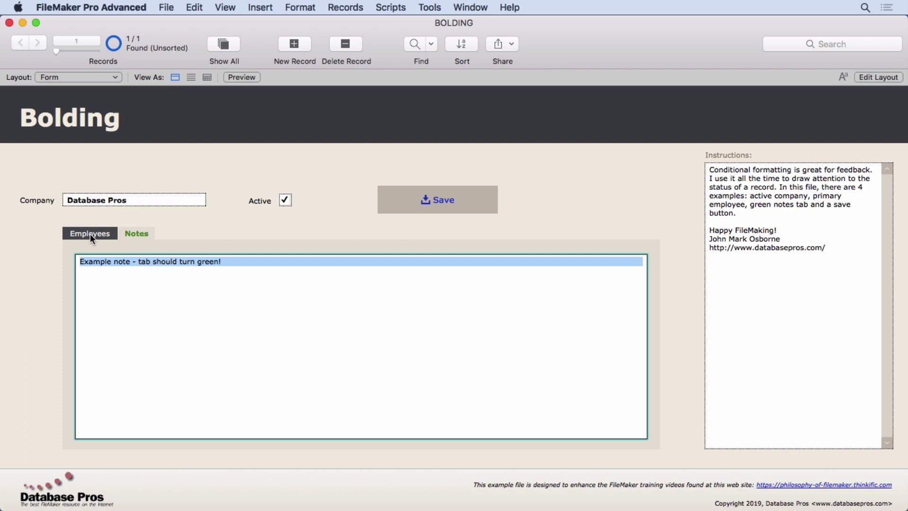
{"action": "key", "text": "super+x"}
{"action": "left_click", "coordinate": [222, 225]}
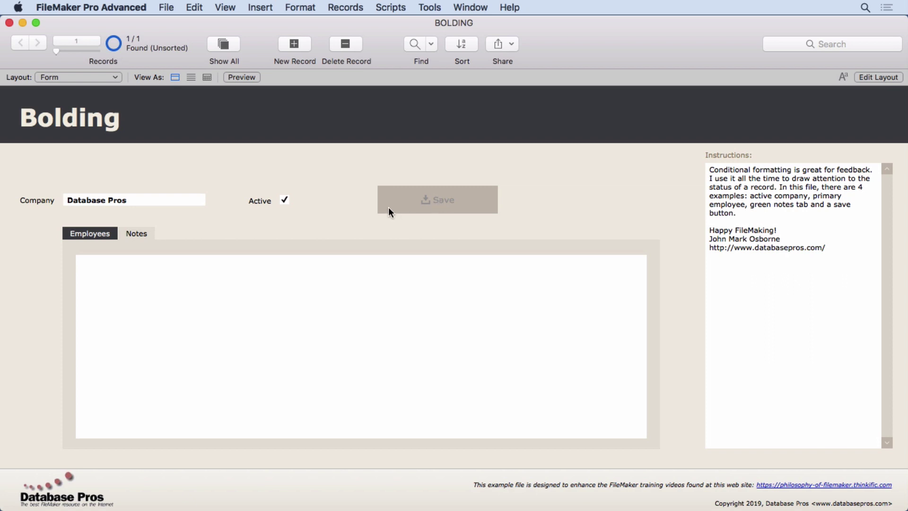
Step: Return to Browse mode via Layout mode and commit the restored note in the Notes field
{"action": "left_click", "coordinate": [863, 77]}
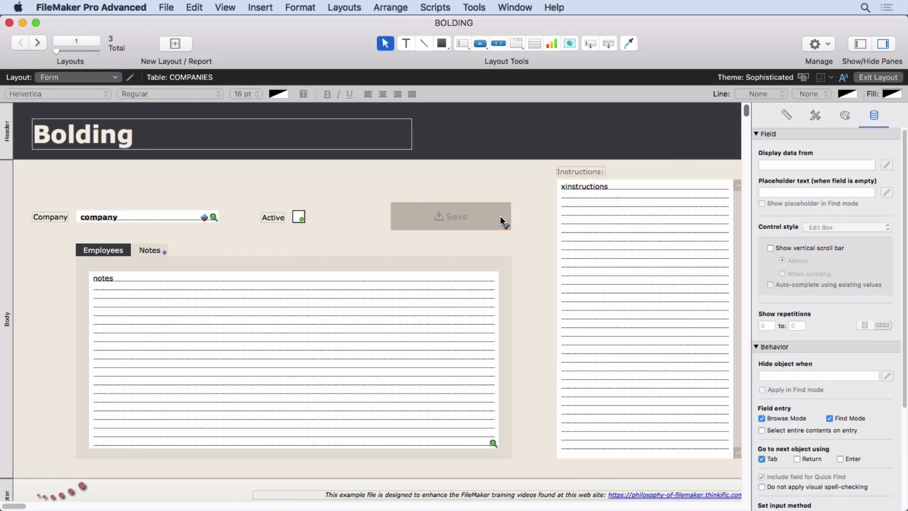
{"action": "left_click", "coordinate": [220, 6]}
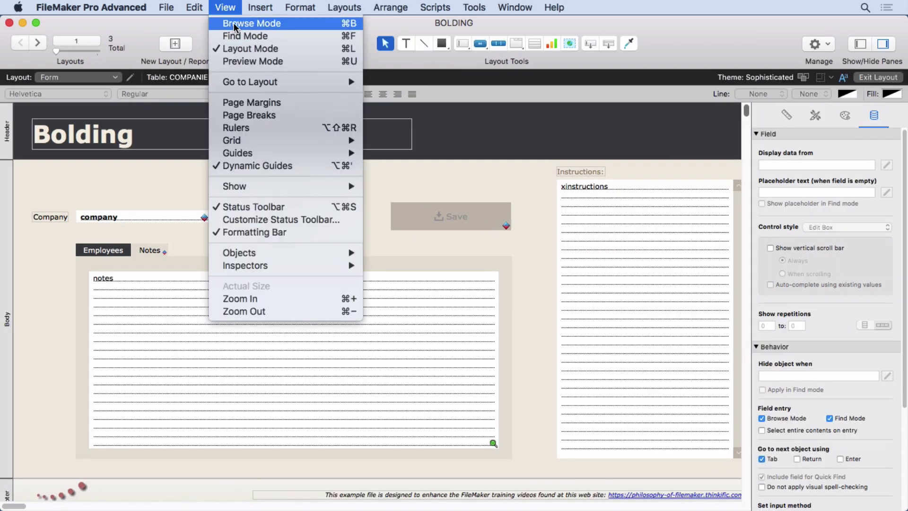
{"action": "left_click", "coordinate": [238, 22]}
{"action": "left_click", "coordinate": [147, 235]}
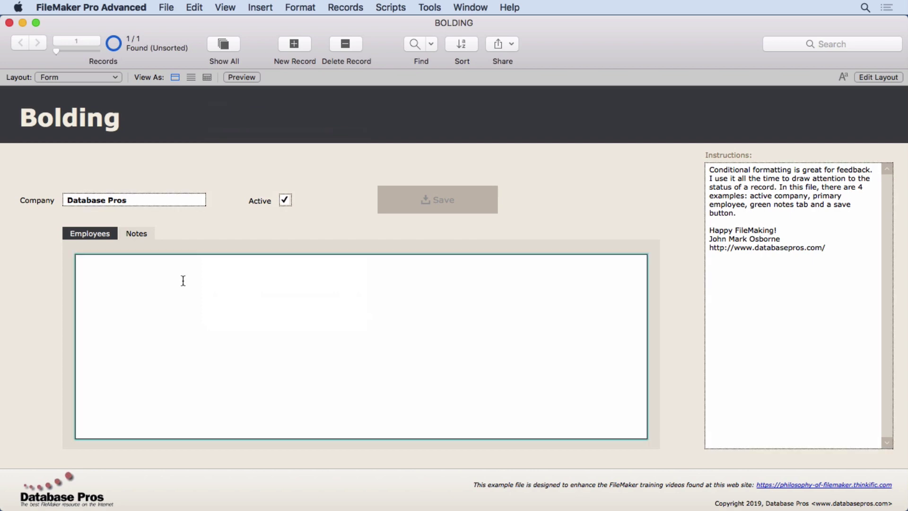
{"action": "left_click", "coordinate": [293, 222]}
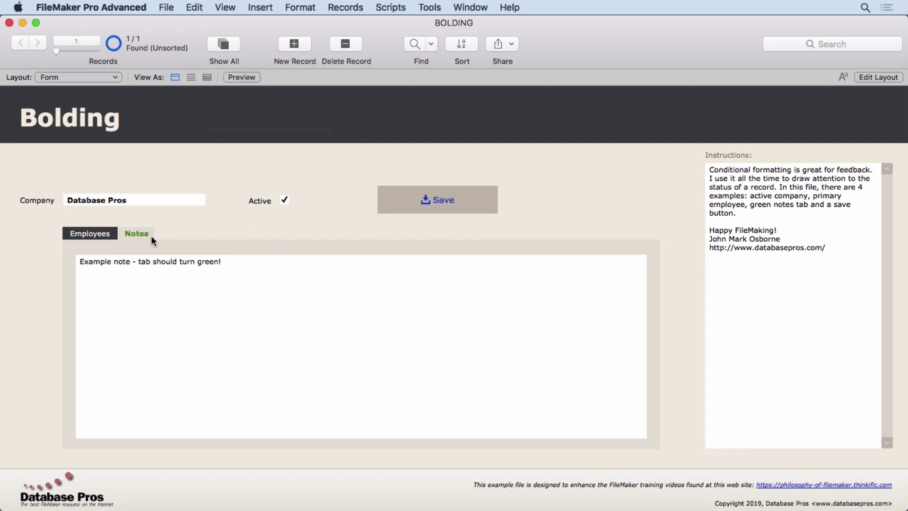
{"action": "left_click", "coordinate": [97, 234]}
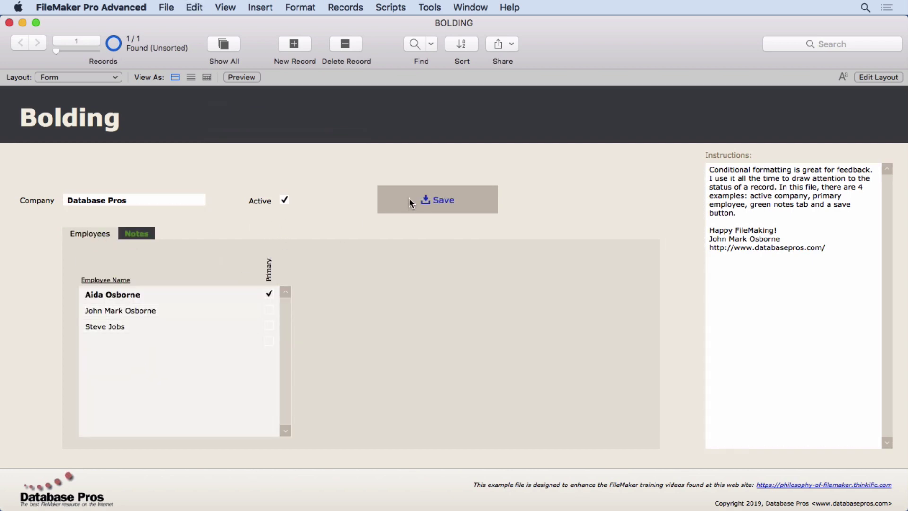